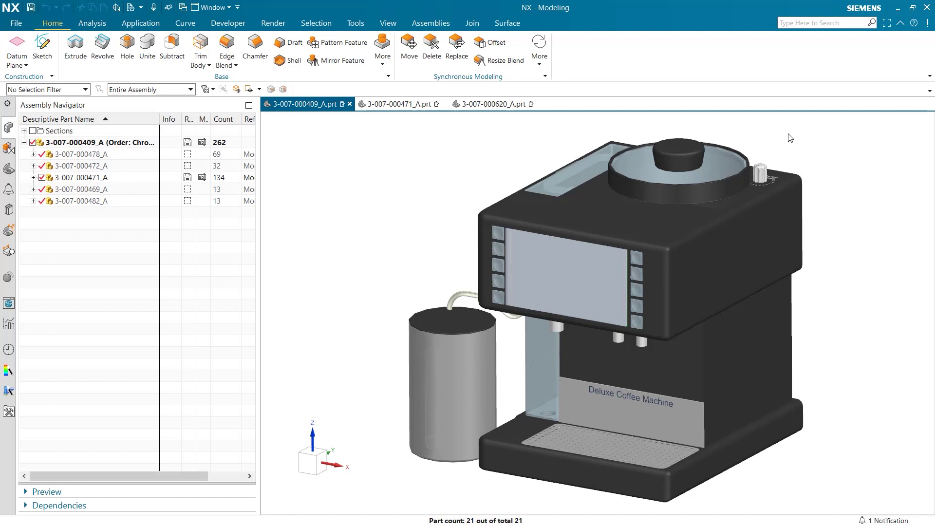
pyautogui.click(389, 104)
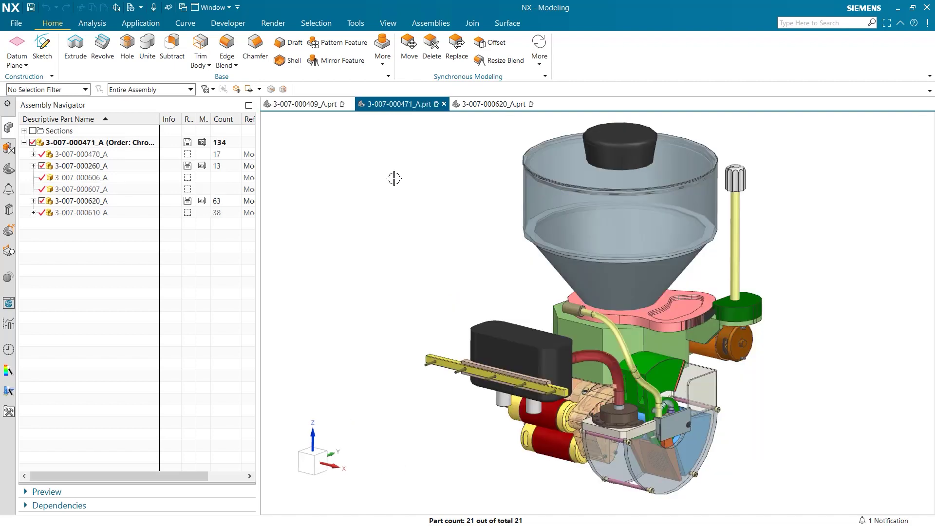
pyautogui.moveTo(397, 247)
pyautogui.mouseDown(button='middle')
pyautogui.moveTo(484, 227)
pyautogui.moveTo(490, 235)
pyautogui.mouseUp(button='middle')
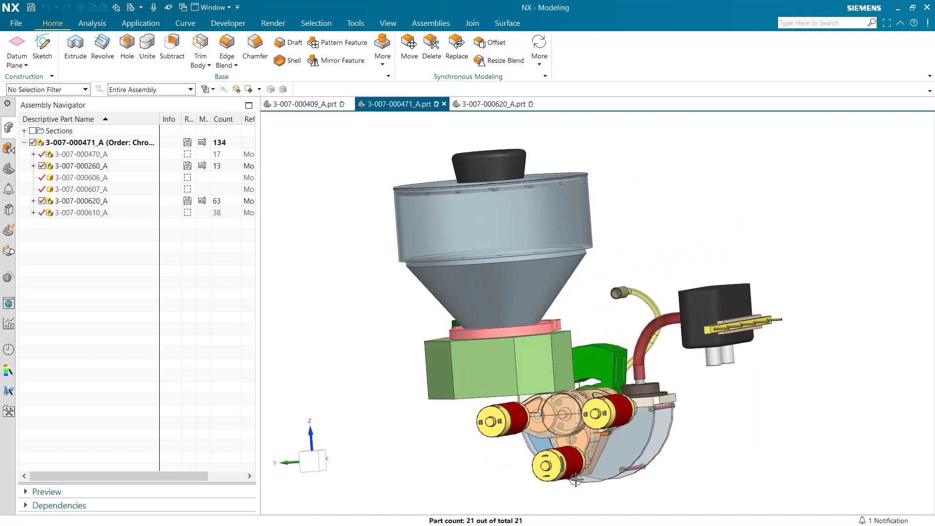
pyautogui.click(493, 105)
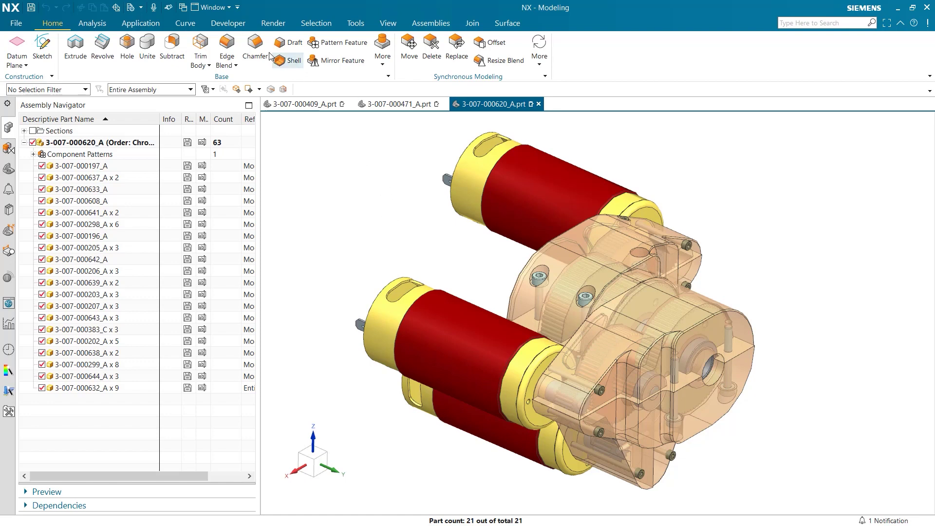
# Execute the Check-Mate tests on the gearbox from Set Up Tests after reviewing Run Options
pyautogui.click(232, 26)
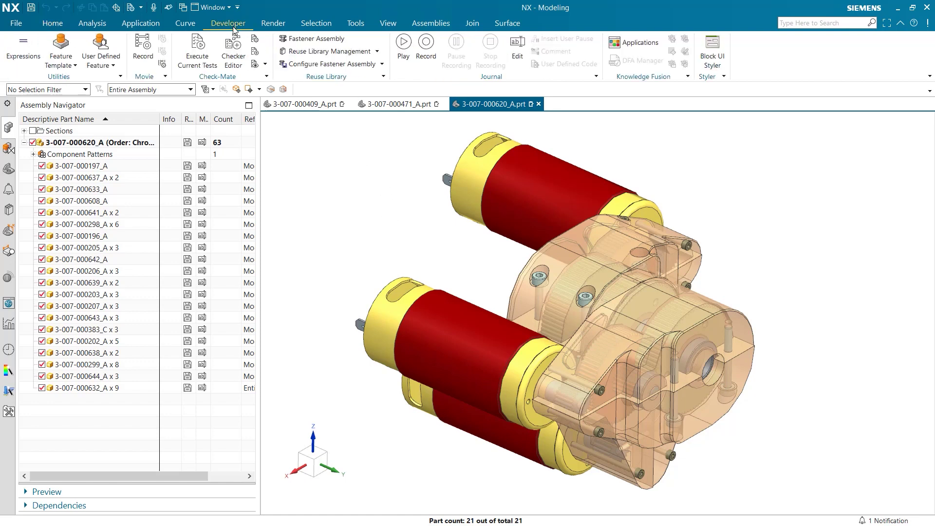
pyautogui.click(255, 40)
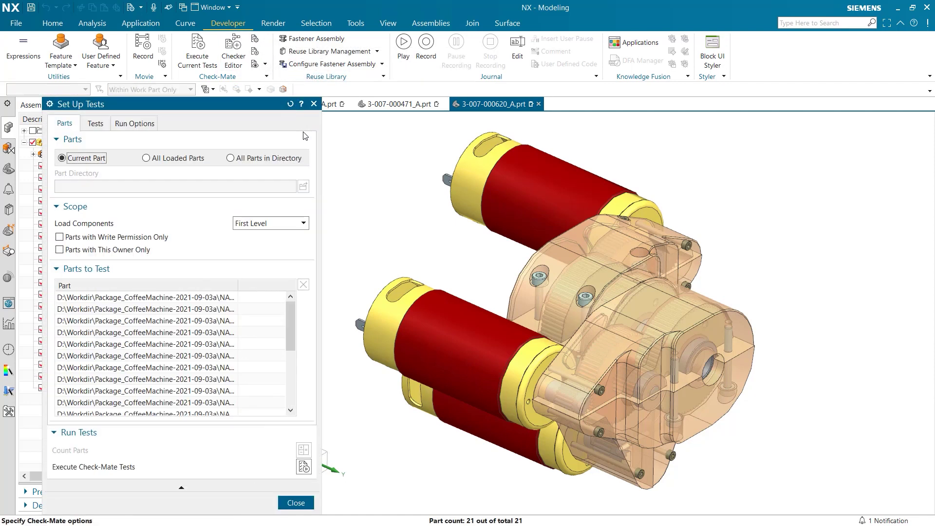
pyautogui.click(140, 123)
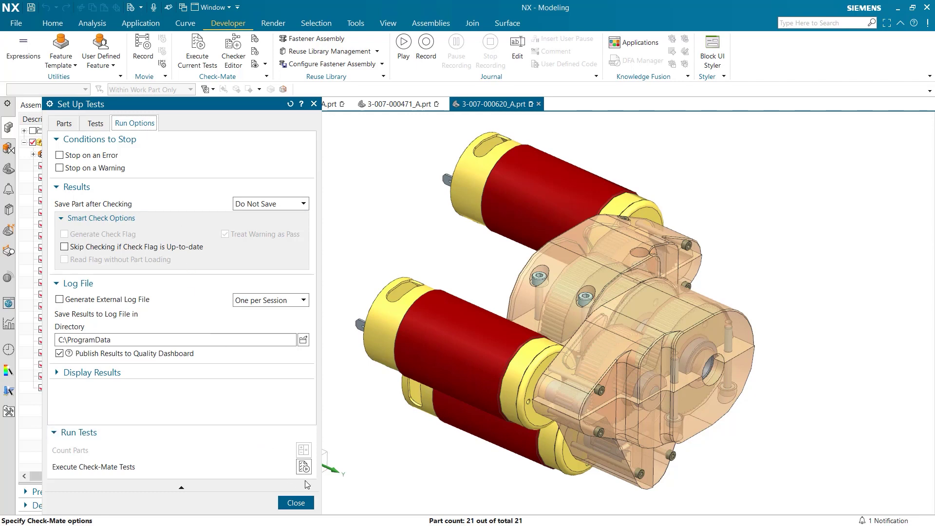
pyautogui.click(303, 467)
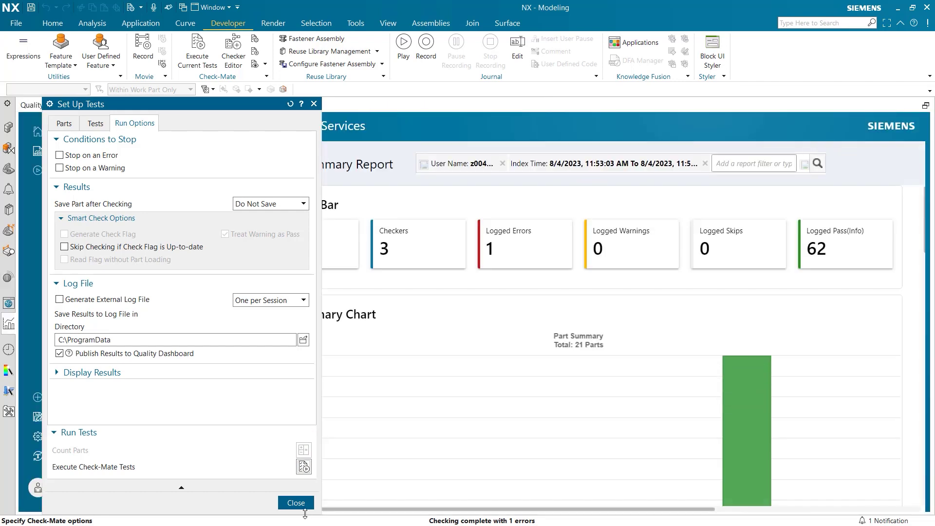
# Close Set Up Tests to reveal the overview report with 20 passing parts and 1 failing
pyautogui.click(304, 505)
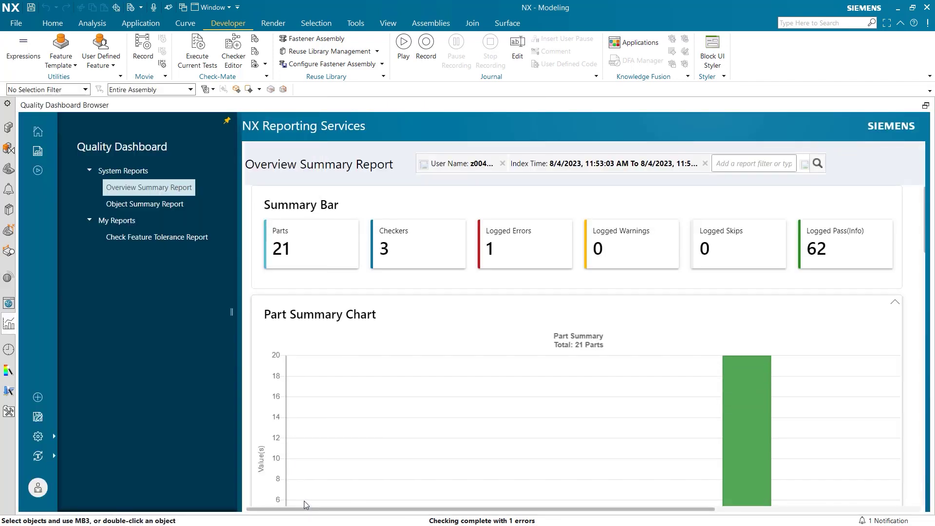
pyautogui.moveTo(779, 306)
pyautogui.scroll(-2, 780, 306)
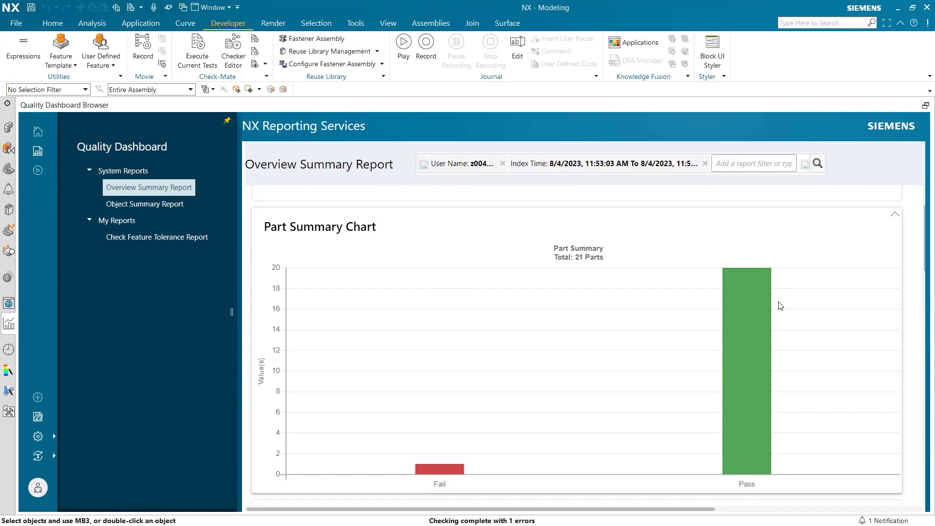
pyautogui.moveTo(748, 432)
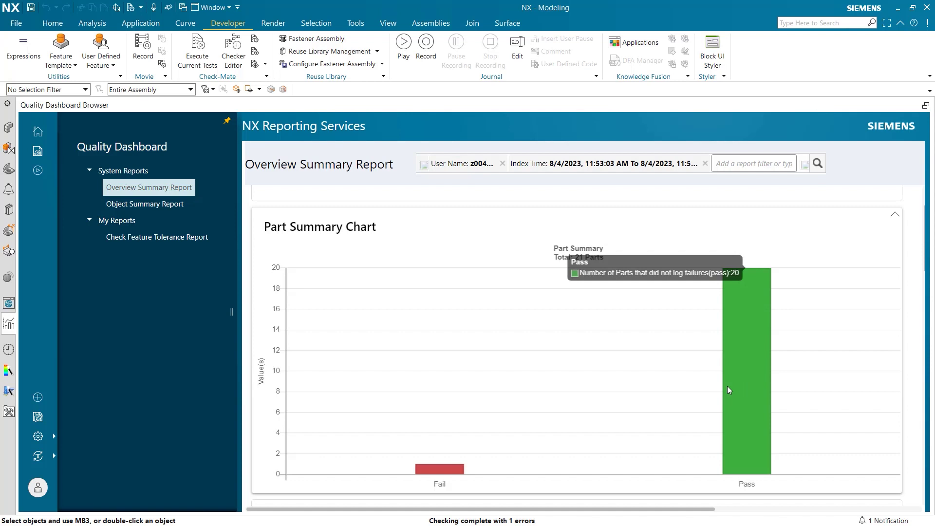
pyautogui.scroll(-2, 666, 387)
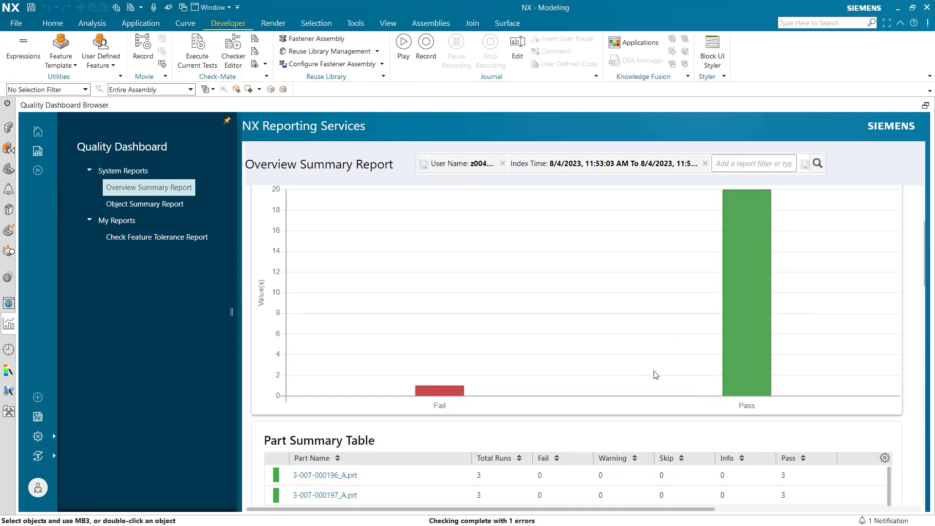
pyautogui.scroll(-1, 654, 366)
pyautogui.scroll(-2, 648, 356)
pyautogui.scroll(-1, 648, 348)
pyautogui.scroll(-1, 644, 342)
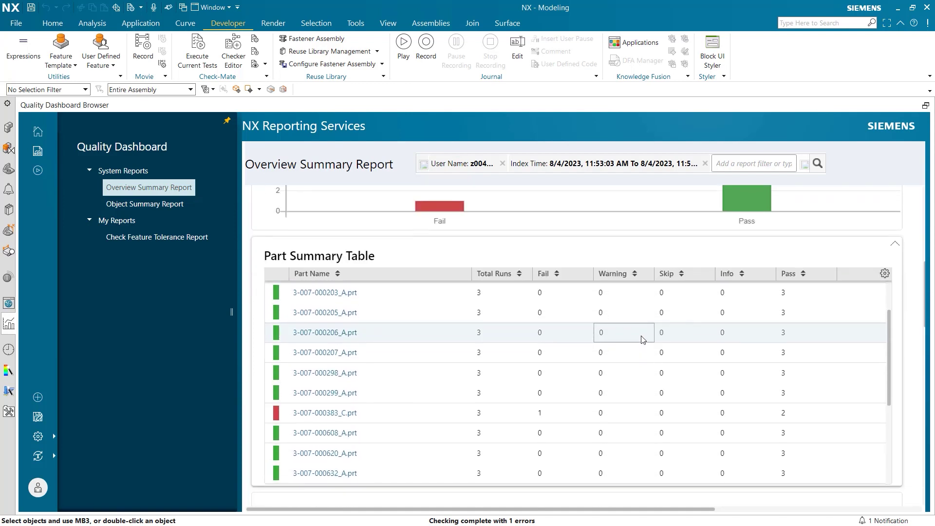
pyautogui.scroll(-1, 263, 242)
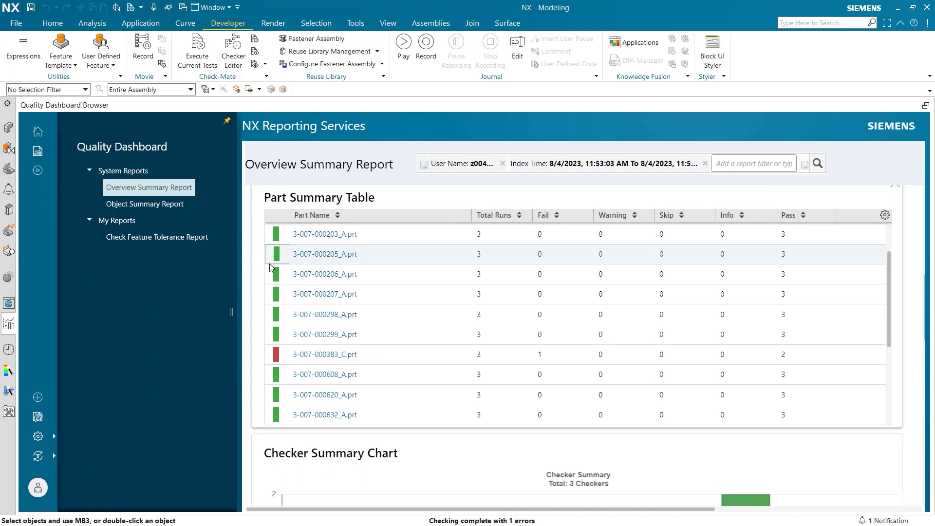
pyautogui.scroll(1, 271, 264)
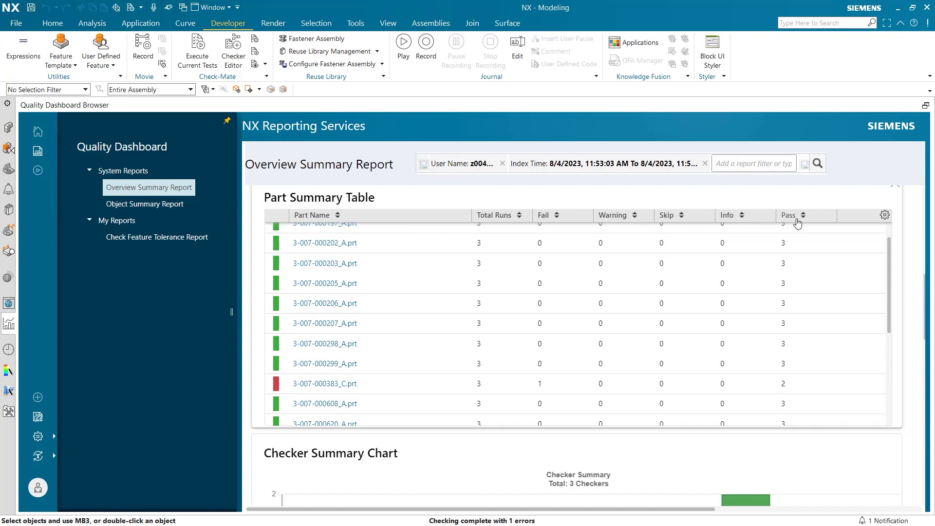
pyautogui.click(338, 381)
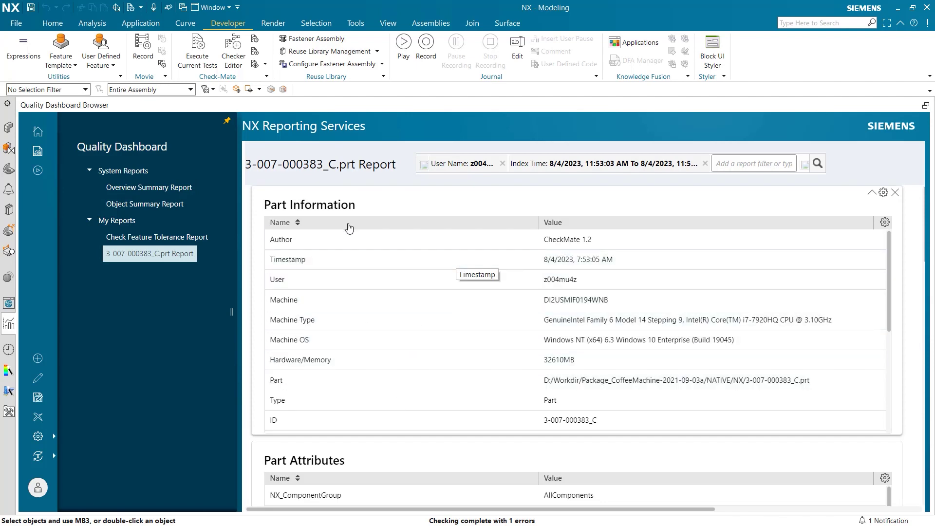
pyautogui.scroll(-3, 257, 212)
pyautogui.scroll(-2, 255, 224)
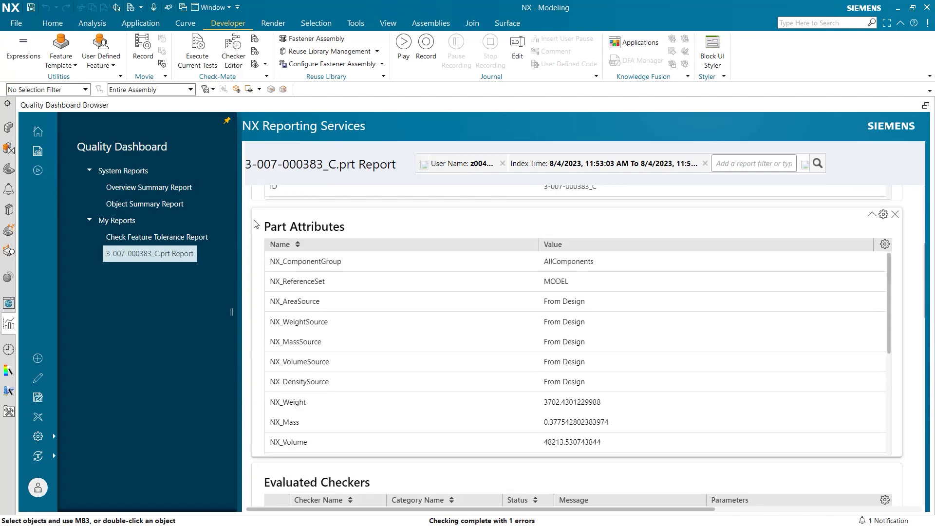
pyautogui.scroll(-5, 255, 224)
pyautogui.scroll(-1, 255, 223)
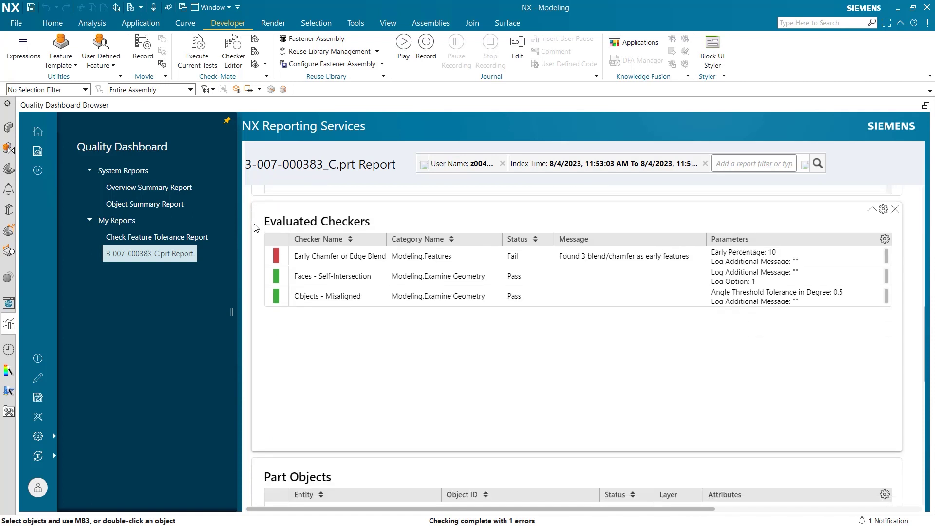
pyautogui.moveTo(624, 254)
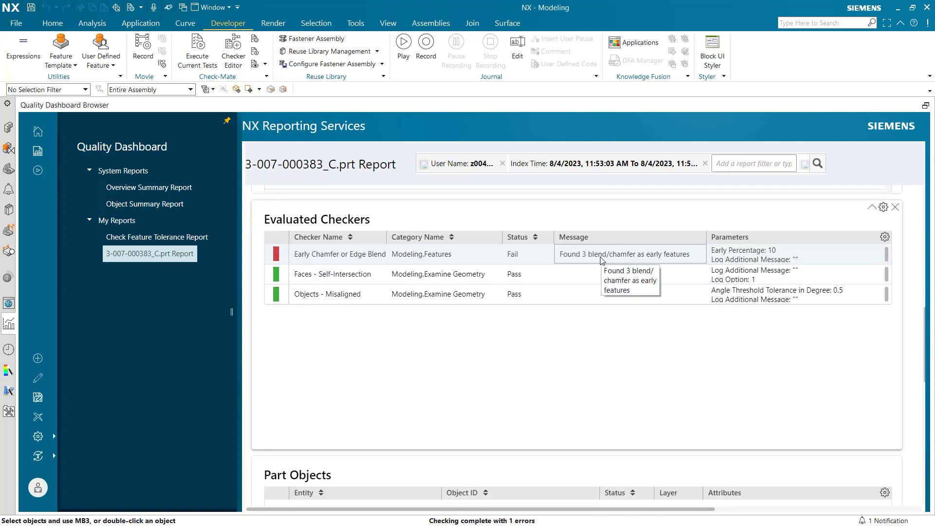
pyautogui.scroll(1, 257, 227)
pyautogui.click(148, 189)
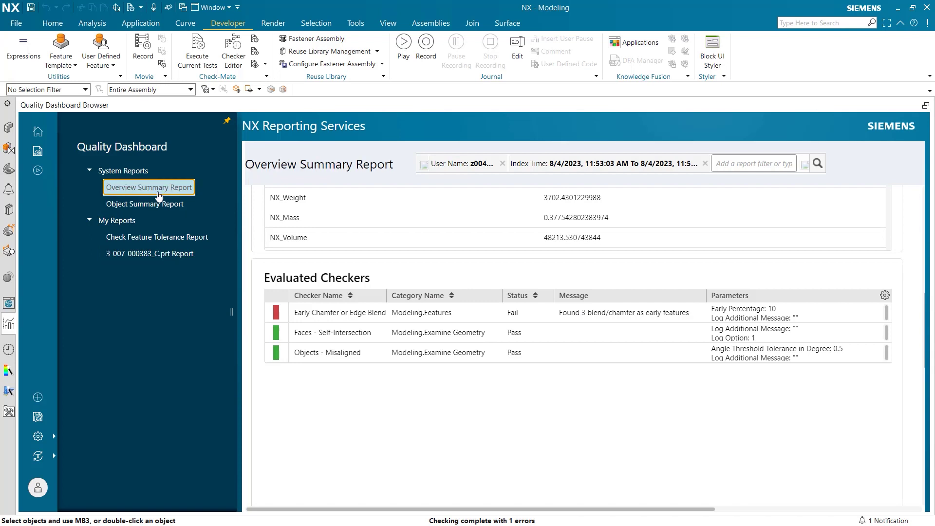
pyautogui.scroll(-5, 268, 329)
pyautogui.scroll(-2, 269, 328)
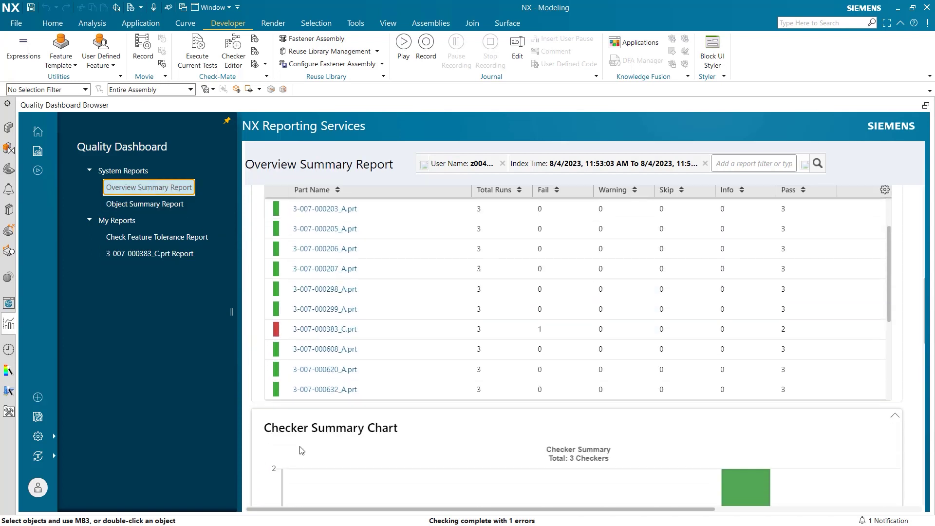
pyautogui.scroll(-3, 289, 398)
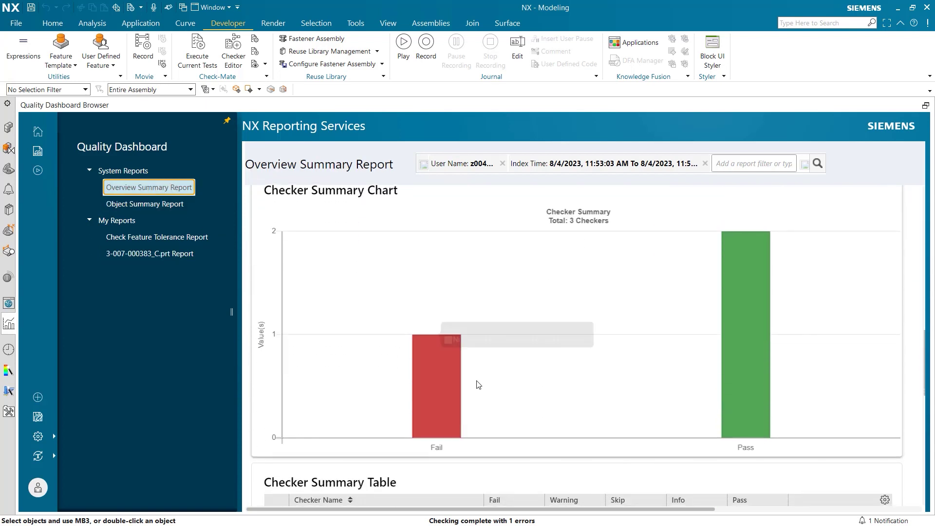
pyautogui.scroll(-1, 451, 407)
pyautogui.scroll(-3, 448, 398)
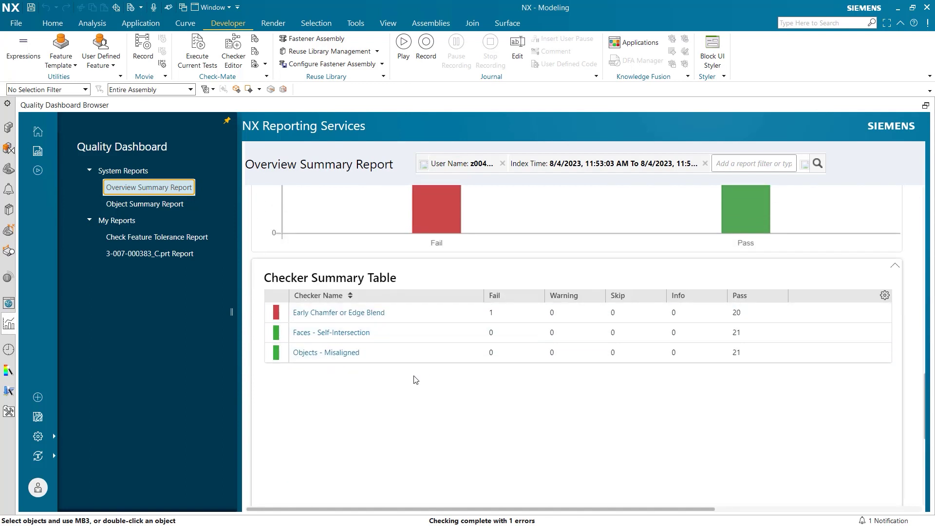
# View the Early Chamfer or Edge Blend checker report, then return to the Overview Summary Report
pyautogui.click(356, 313)
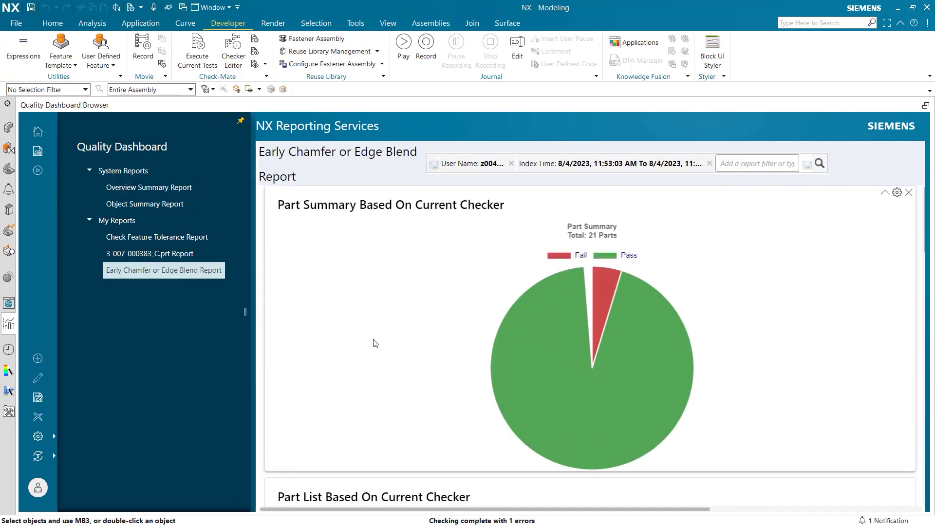
pyautogui.scroll(-2, 380, 342)
pyautogui.scroll(-1, 382, 343)
pyautogui.scroll(-5, 387, 346)
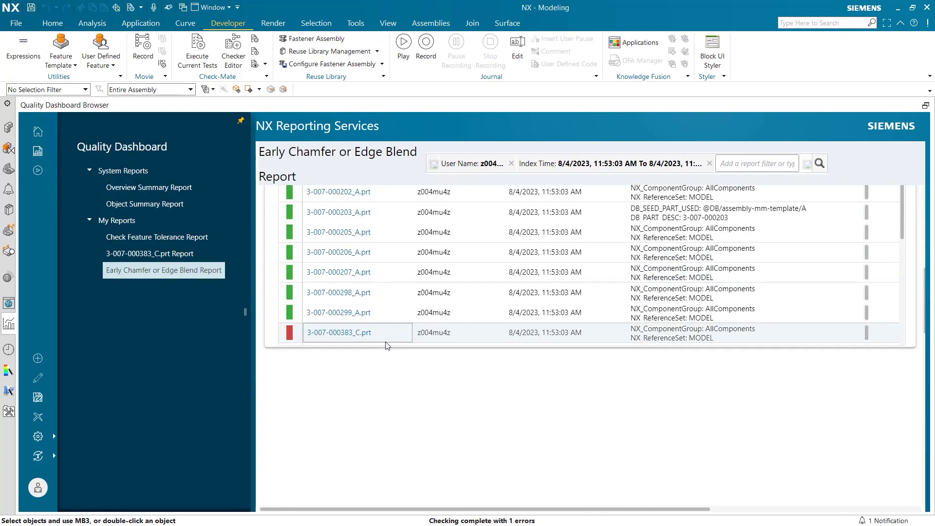
pyautogui.scroll(6, 378, 385)
pyautogui.scroll(5, 371, 371)
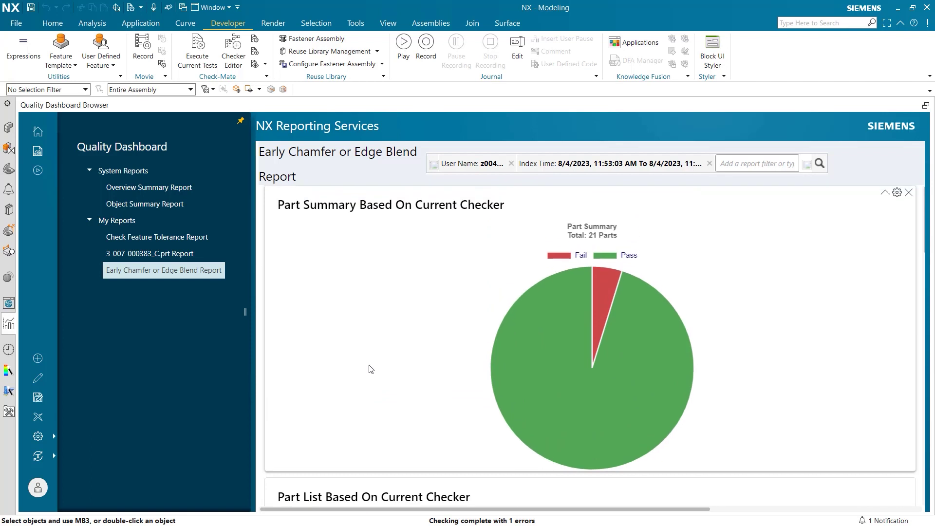
pyautogui.click(141, 188)
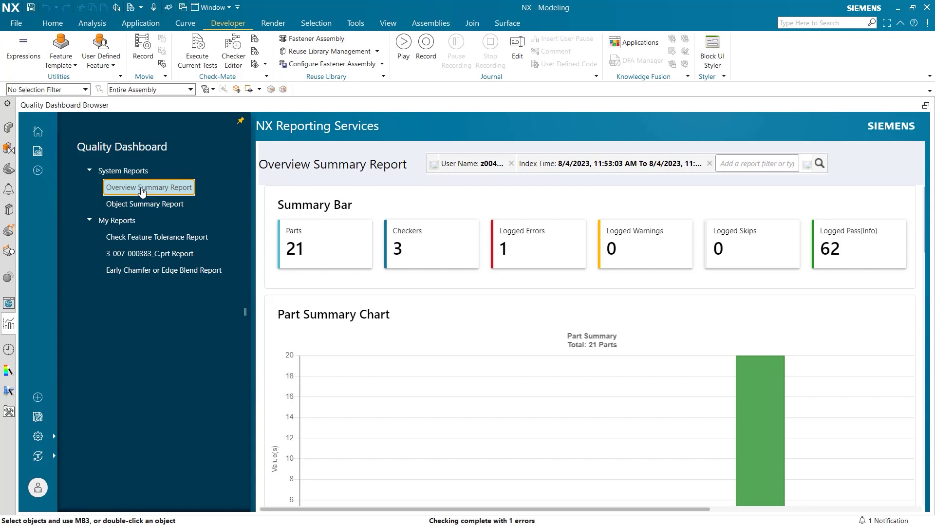
# Add a bar chart on Checker Summary data, titled Checker Bar Chart, to a new report
pyautogui.click(37, 397)
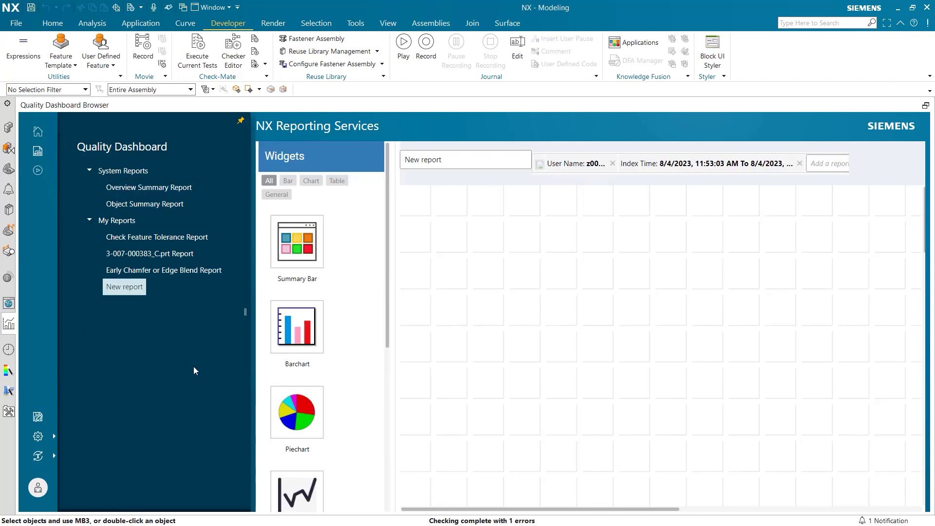
pyautogui.scroll(-3, 297, 352)
pyautogui.scroll(-1, 299, 353)
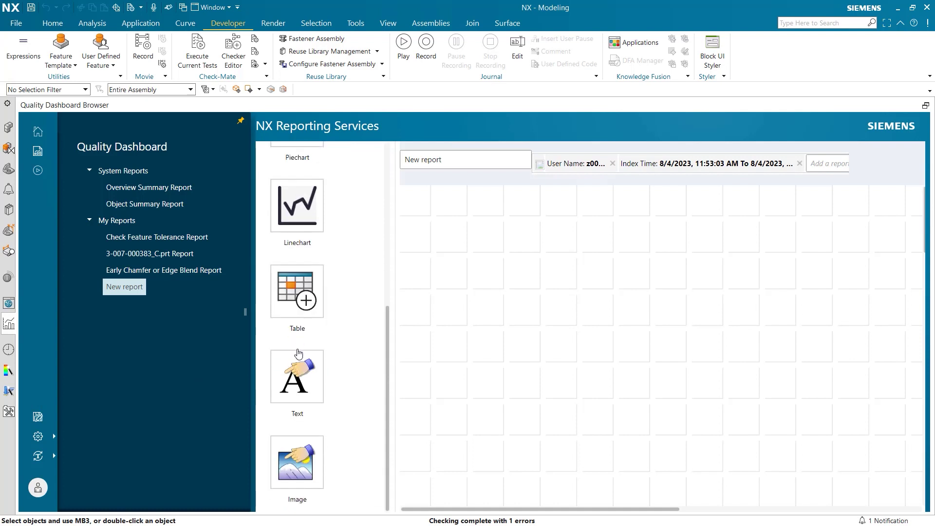
pyautogui.scroll(5, 297, 354)
pyautogui.moveTo(297, 355); pyautogui.dragTo(473, 228)
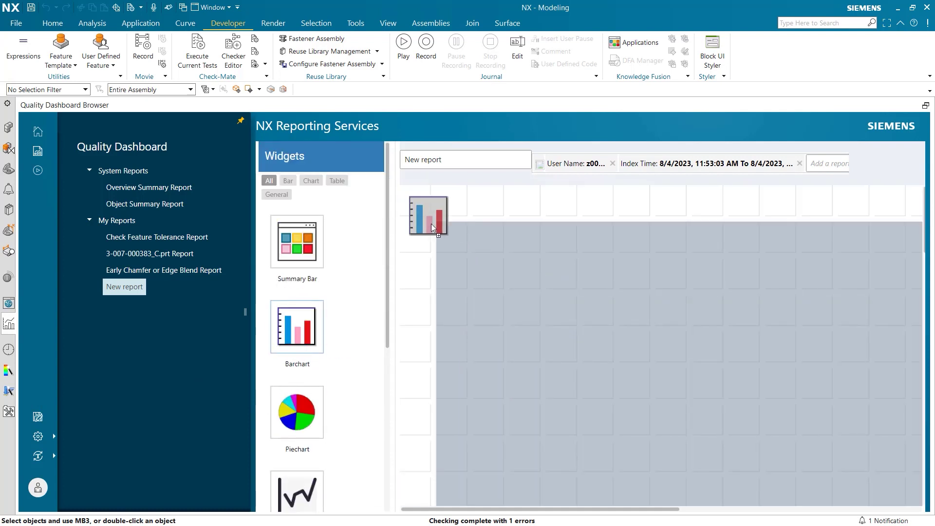
pyautogui.click(892, 193)
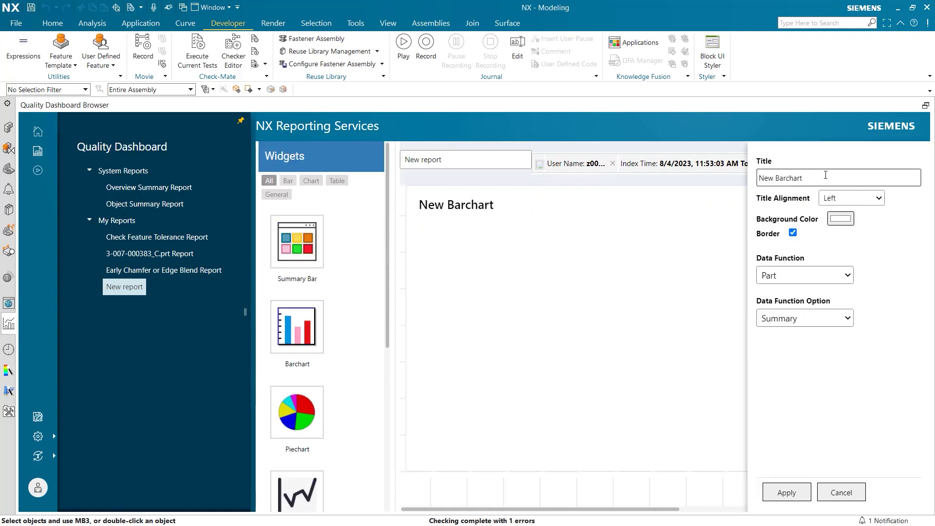
pyautogui.click(843, 277)
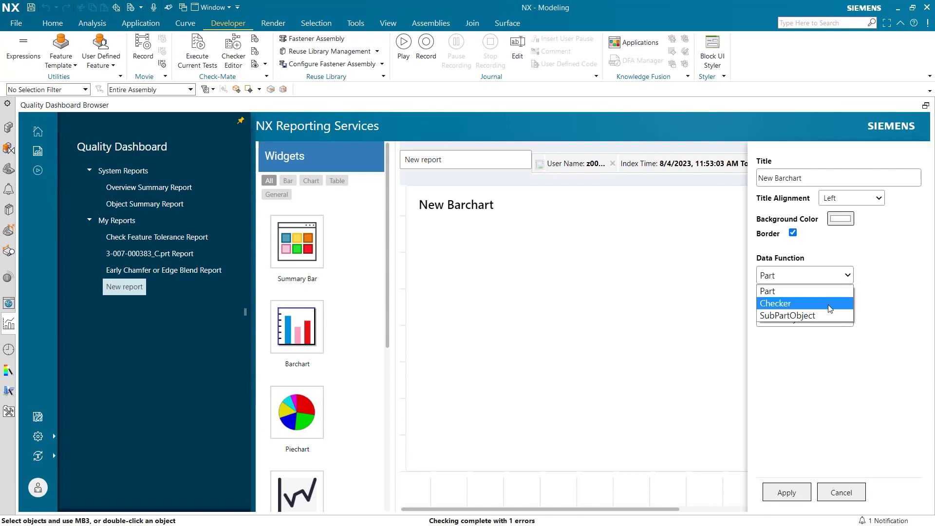
pyautogui.click(833, 303)
pyautogui.click(825, 324)
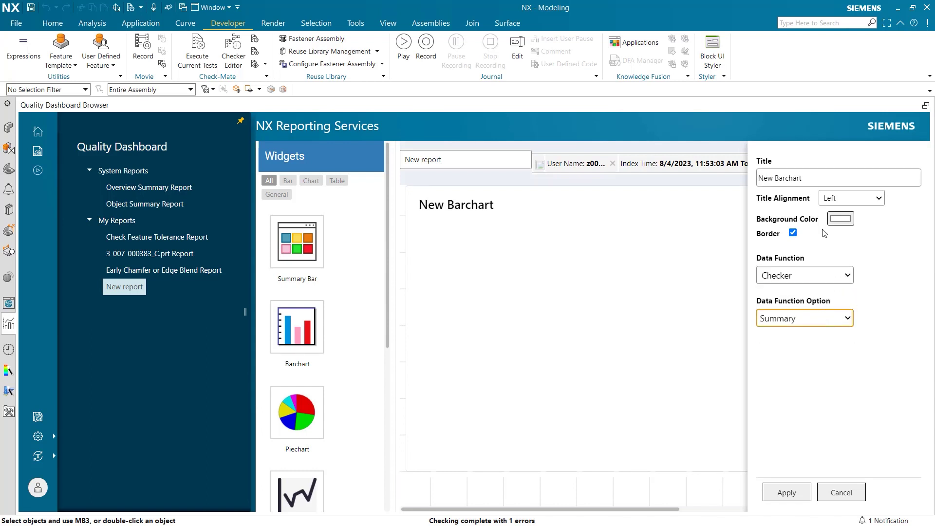
pyautogui.click(807, 320)
pyautogui.click(819, 178)
pyautogui.moveTo(819, 178); pyautogui.dragTo(682, 144)
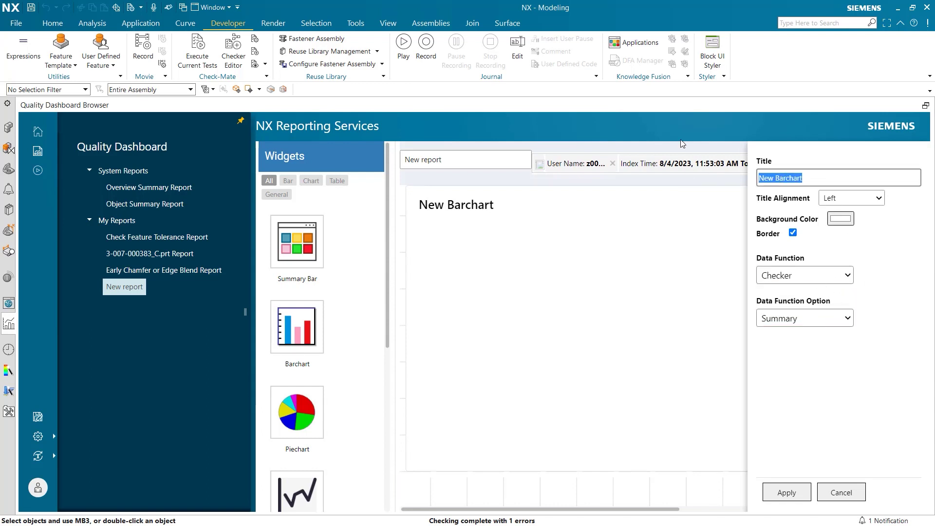
pyautogui.write('Checker Bar Chart')
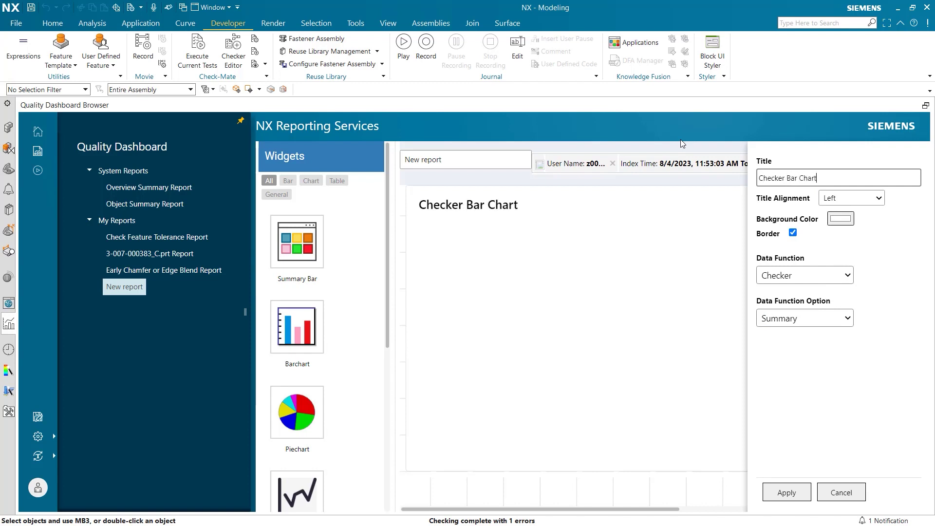
pyautogui.click(783, 493)
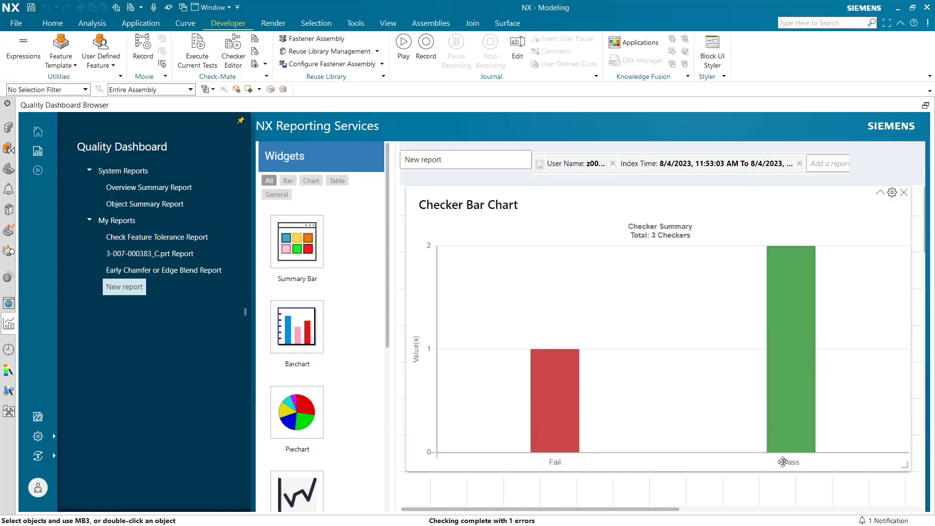
pyautogui.scroll(-1, 279, 448)
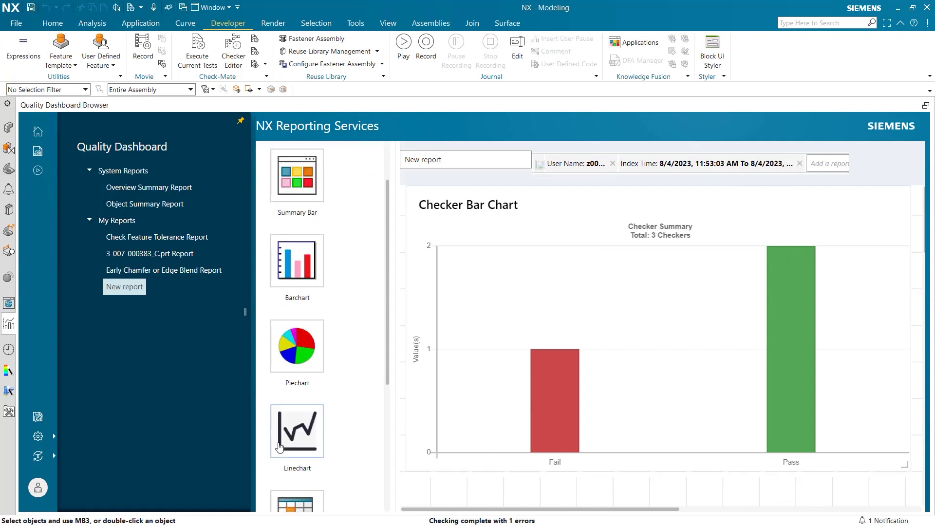
pyautogui.scroll(-1, 279, 447)
pyautogui.scroll(-3, 292, 442)
pyautogui.moveTo(297, 320); pyautogui.dragTo(498, 254)
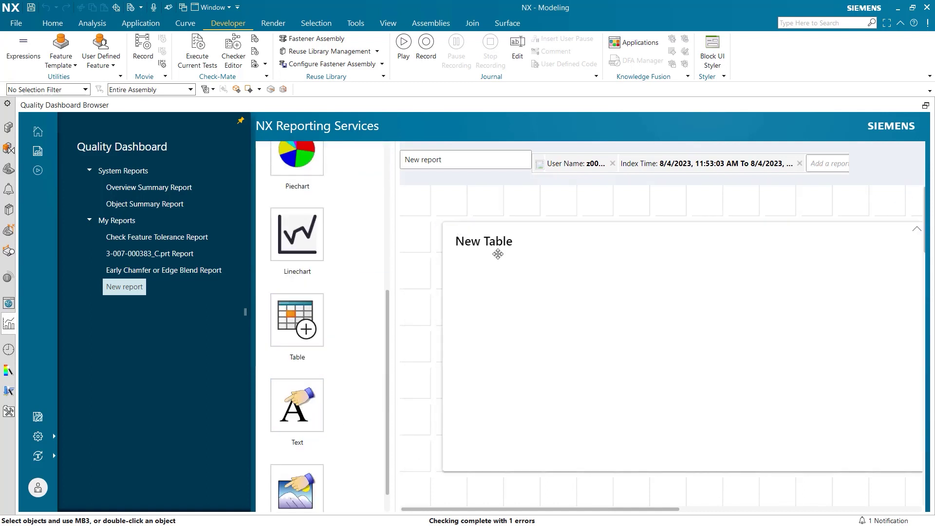
# Add a parts table based on Part data, then close the dashboard
pyautogui.click(894, 194)
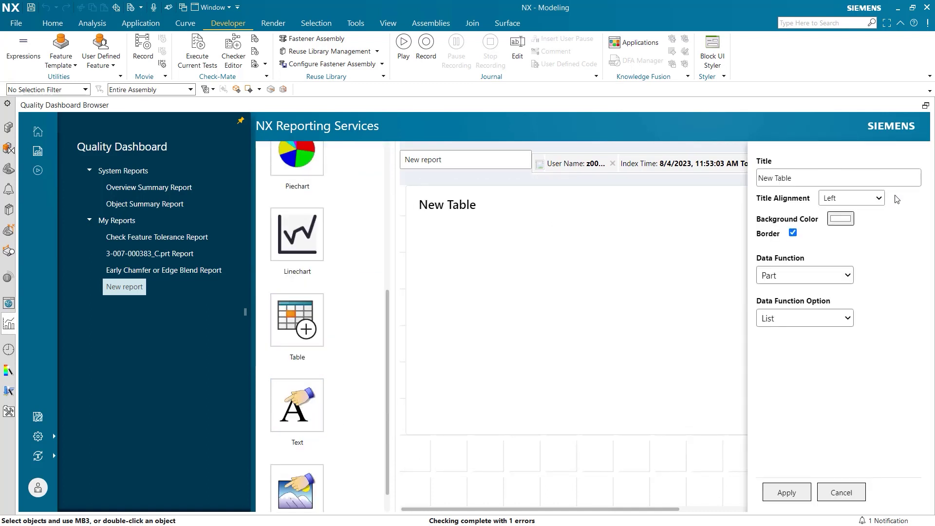
pyautogui.click(804, 318)
pyautogui.click(804, 335)
pyautogui.click(804, 275)
pyautogui.click(779, 288)
pyautogui.click(787, 492)
pyautogui.scroll(-3, 544, 309)
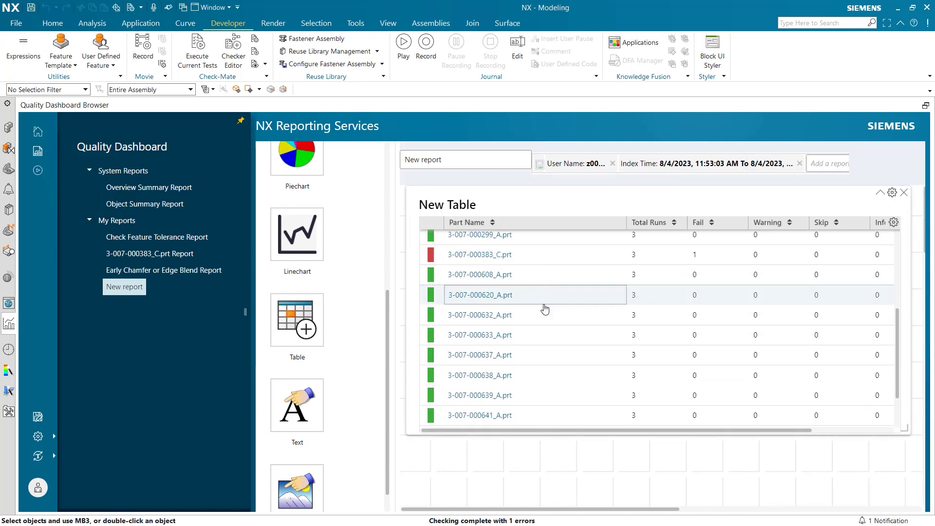
pyautogui.scroll(3, 545, 308)
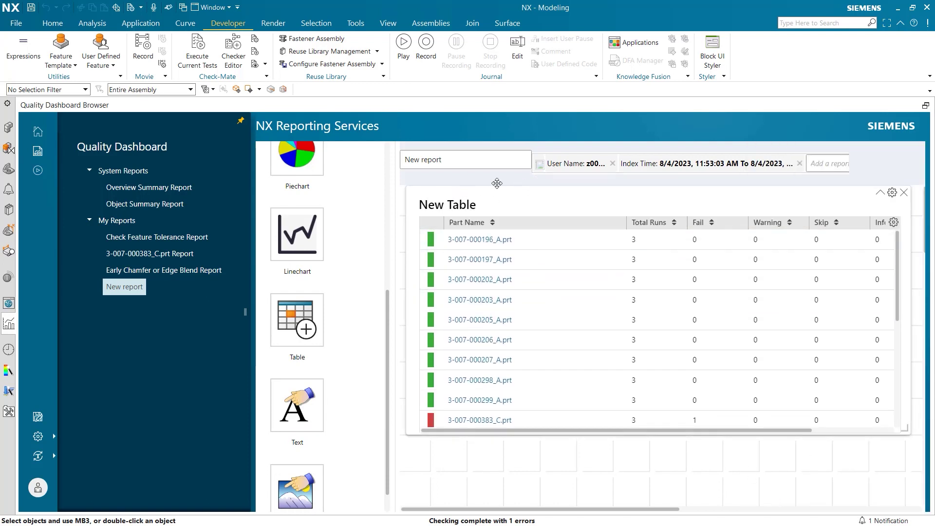
pyautogui.click(9, 129)
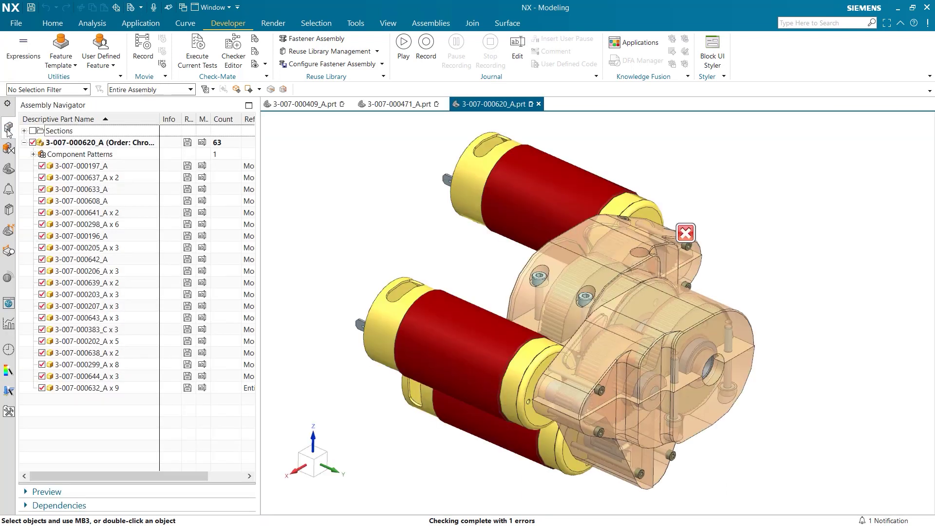
pyautogui.click(521, 375)
pyautogui.rightClick(98, 330)
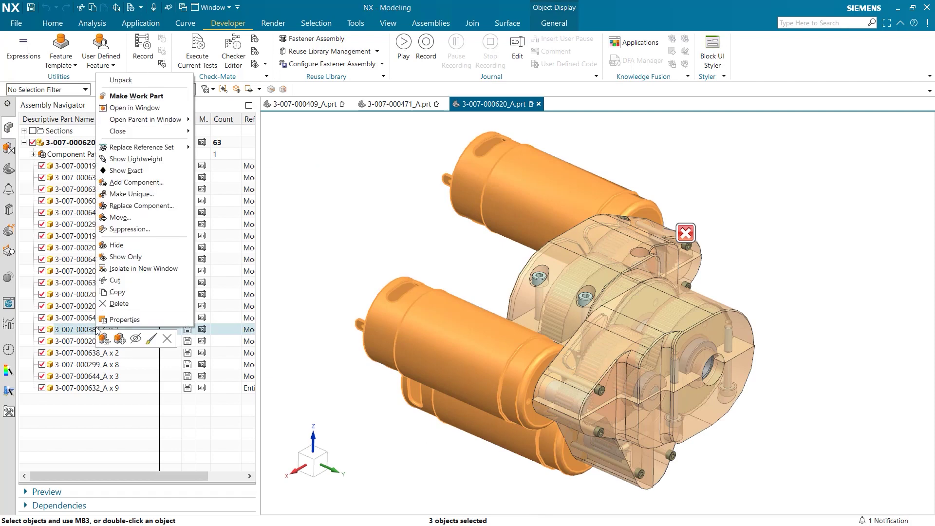
pyautogui.click(135, 107)
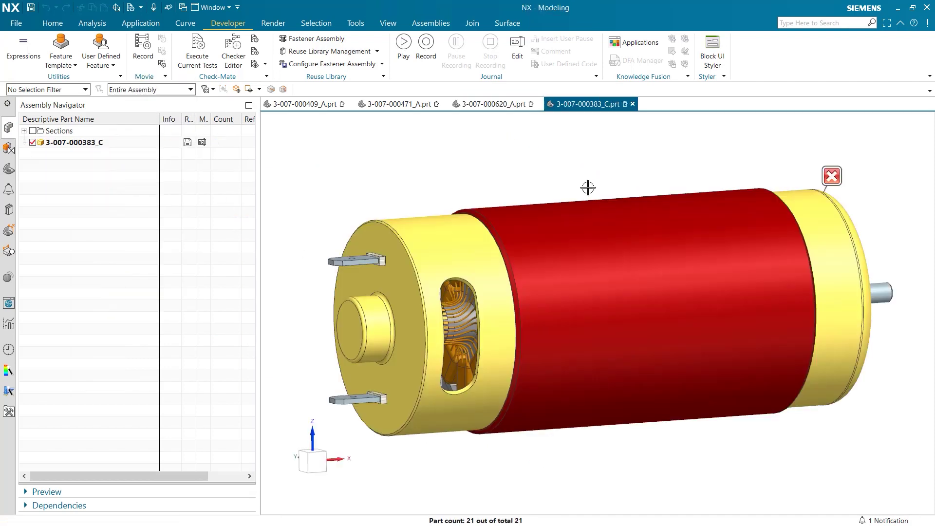
# Delete Edge Blend (7) from the motor's history and close the part
pyautogui.moveTo(588, 188); pyautogui.dragTo(691, 275, button='middle')
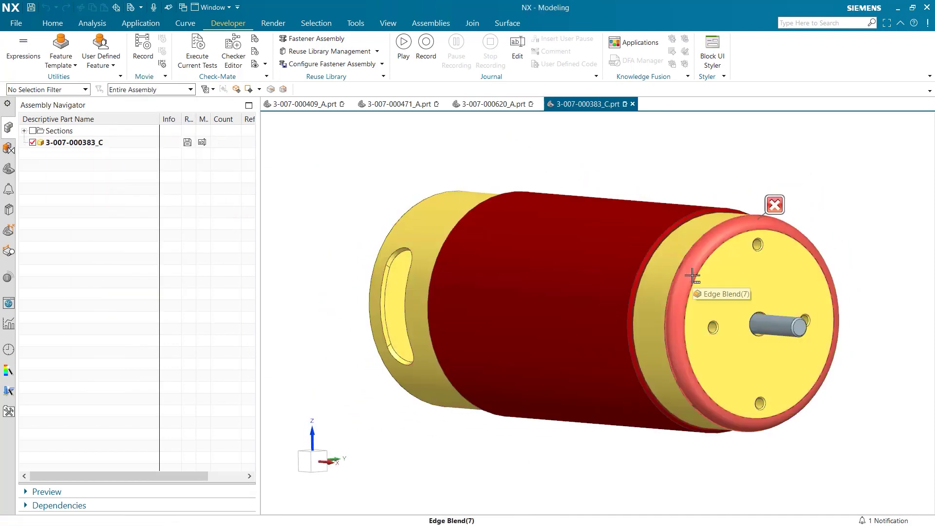
pyautogui.click(9, 168)
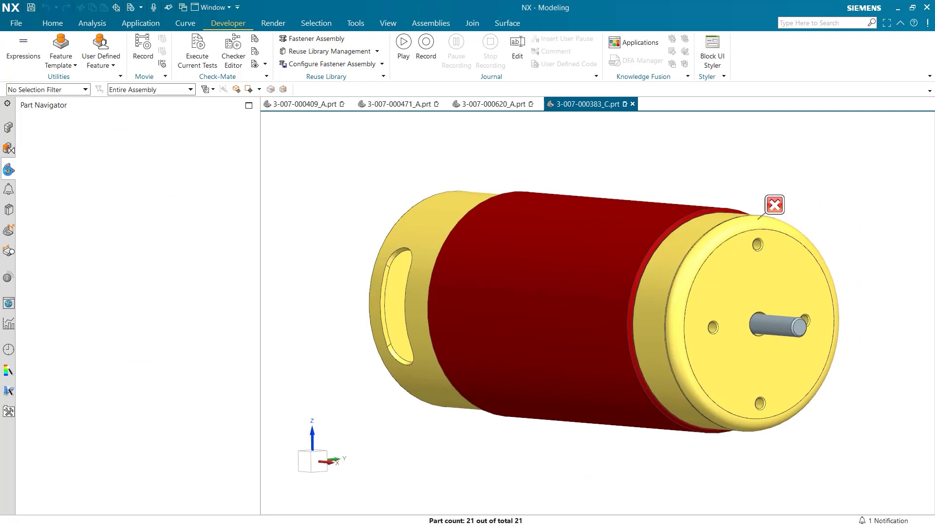
pyautogui.click(685, 282)
pyautogui.rightClick(84, 225)
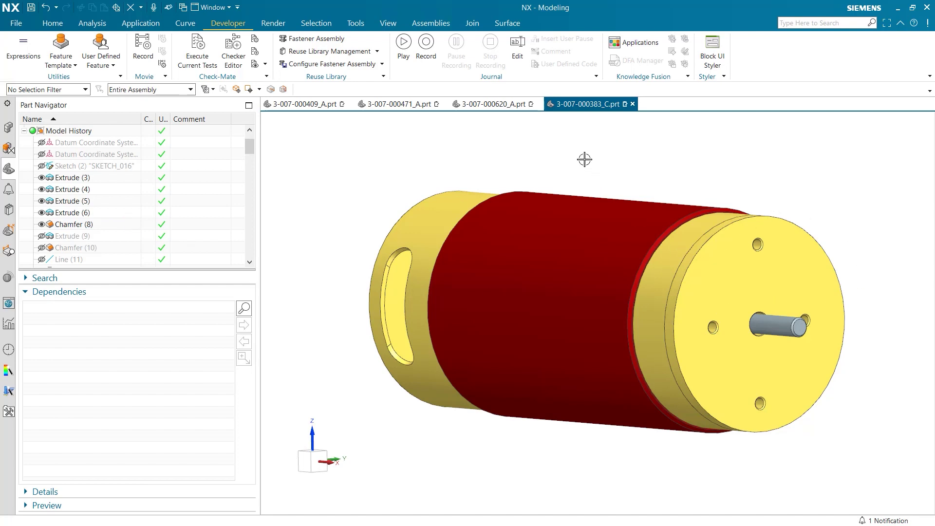
pyautogui.click(633, 104)
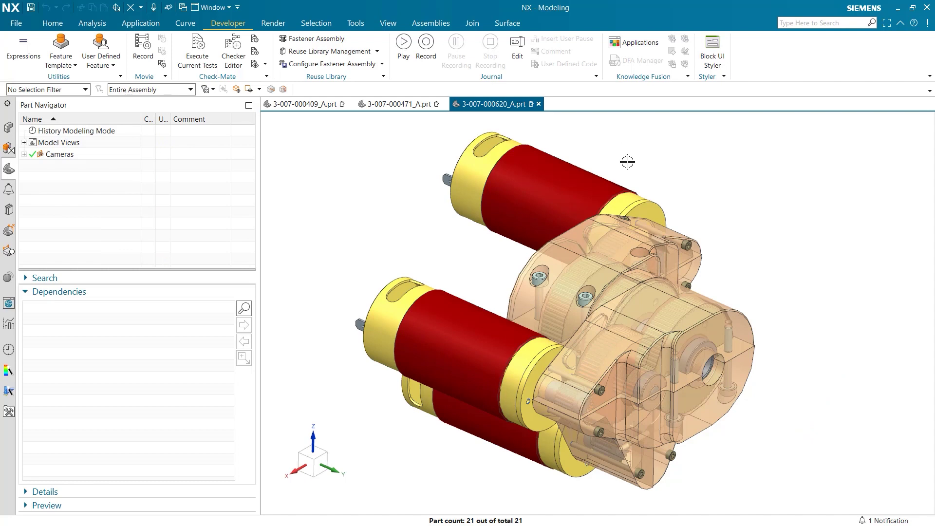